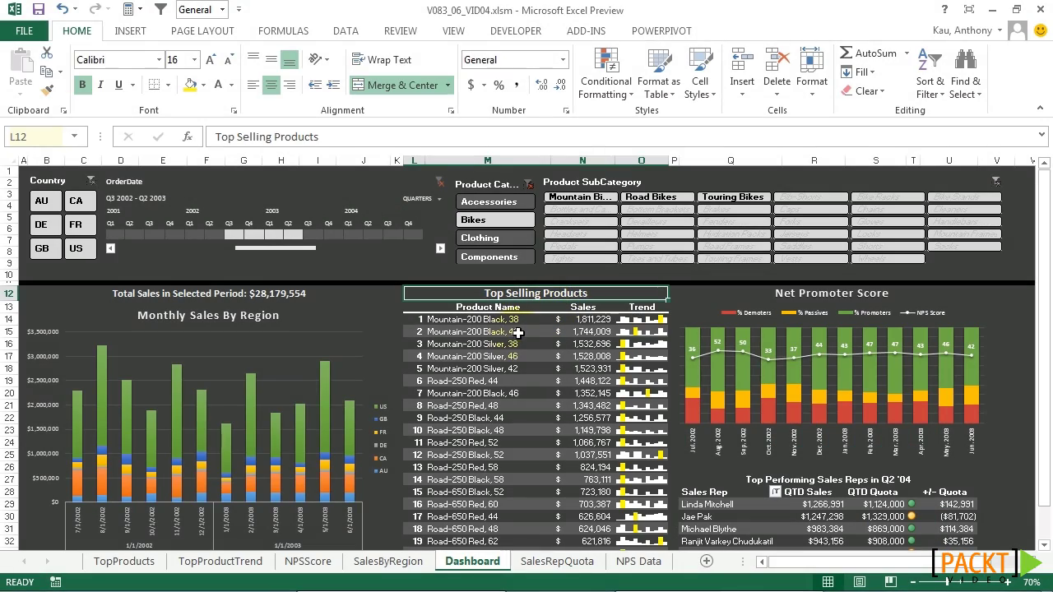
Enter "More Top Sellers >>" in cell M34, directly below the Top Selling Products table on the Dashboard sheet
scroll(530, 305, down, 2)
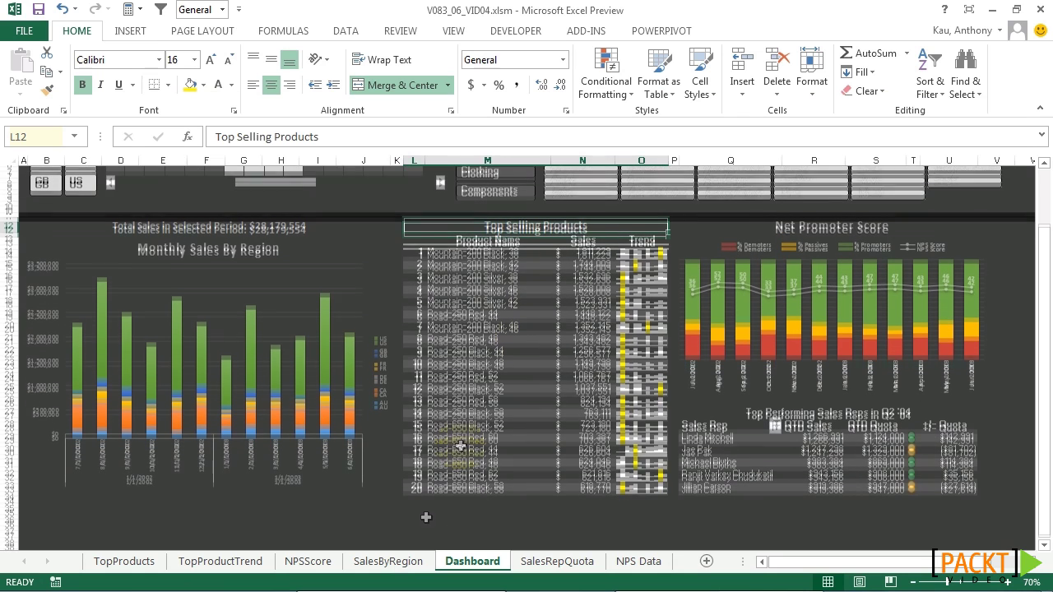
click(446, 494)
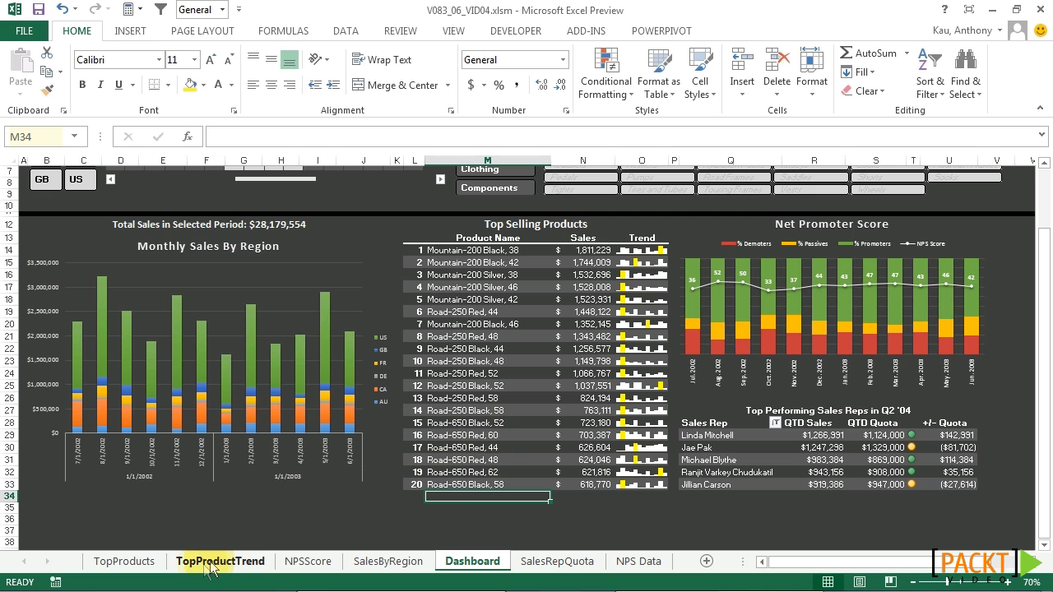
click(123, 561)
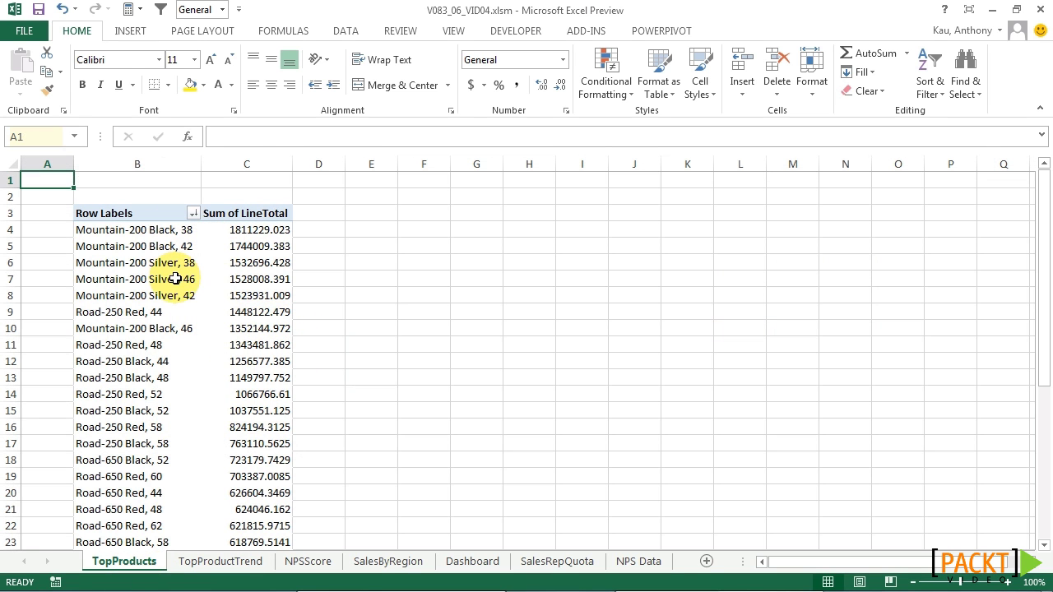
click(473, 563)
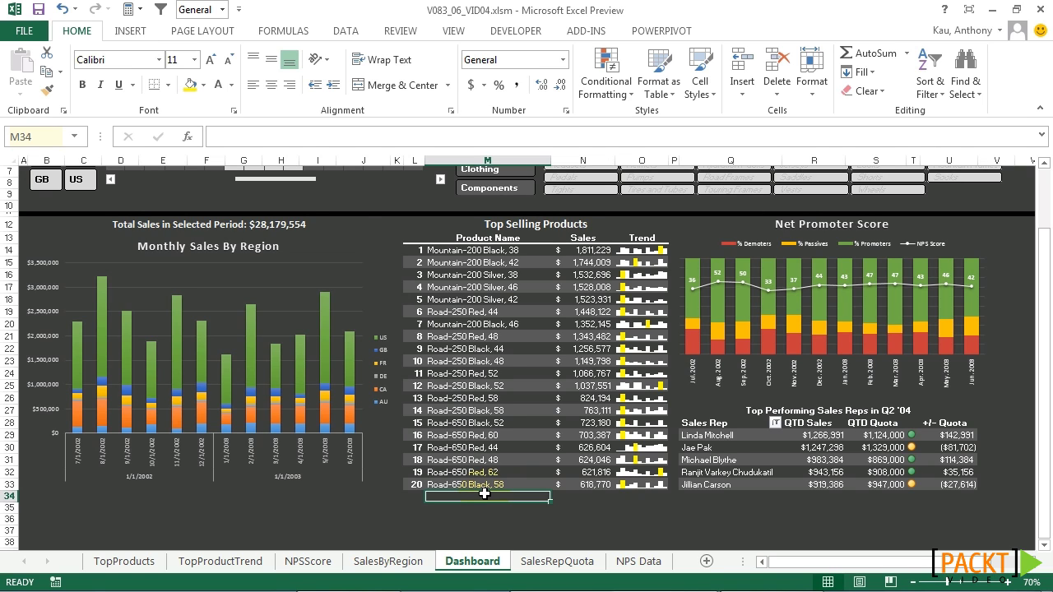
text(More)
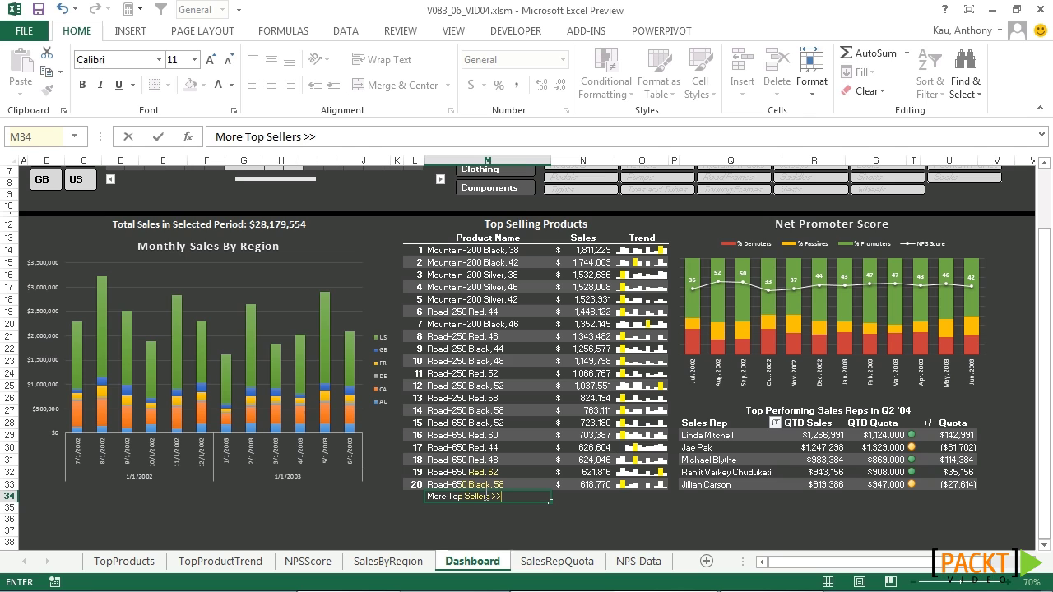
text(Top Sellers >>)
key(Return)
Start a hyperlink on the "More Top Sellers >>" cell that targets cell A1 of the TopProducts sheet in this document
click(493, 498)
right_click(495, 500)
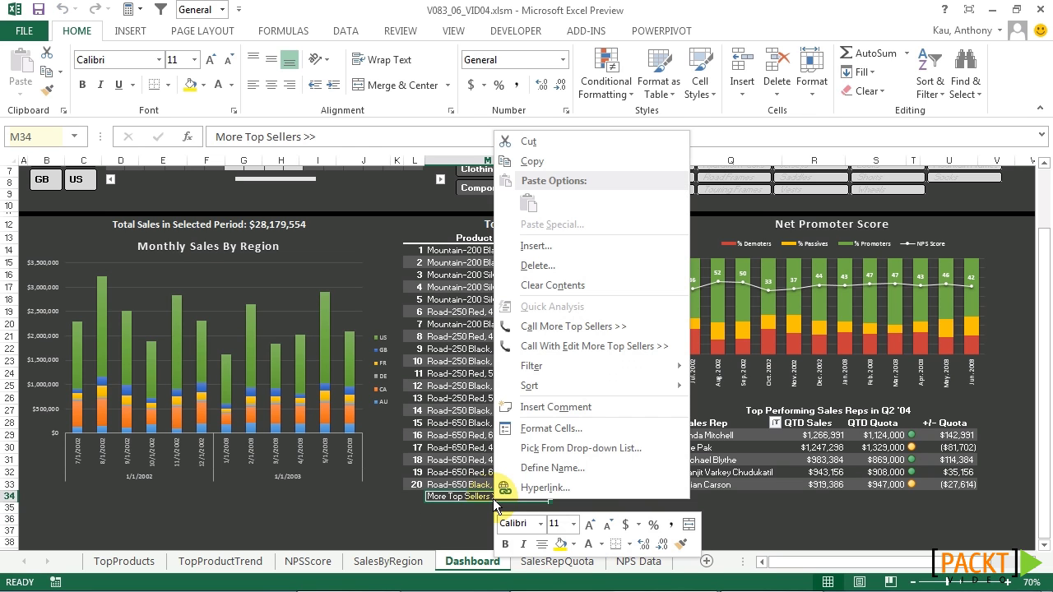
click(548, 488)
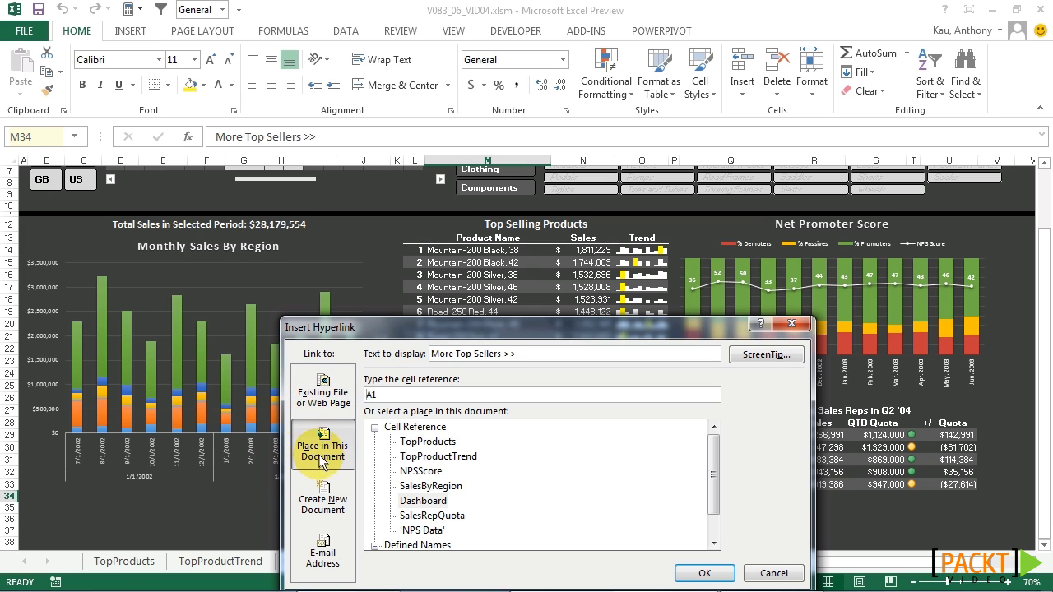
click(429, 444)
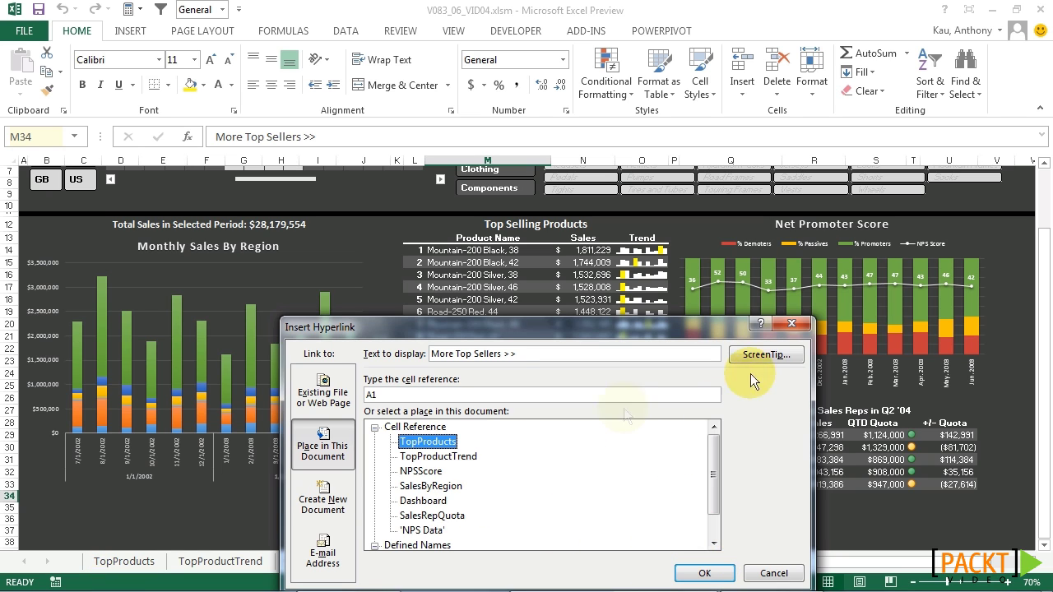
Set the hyperlink's ScreenTip to "Click to See More Top Selling Products" and insert the link to TopProducts
click(776, 354)
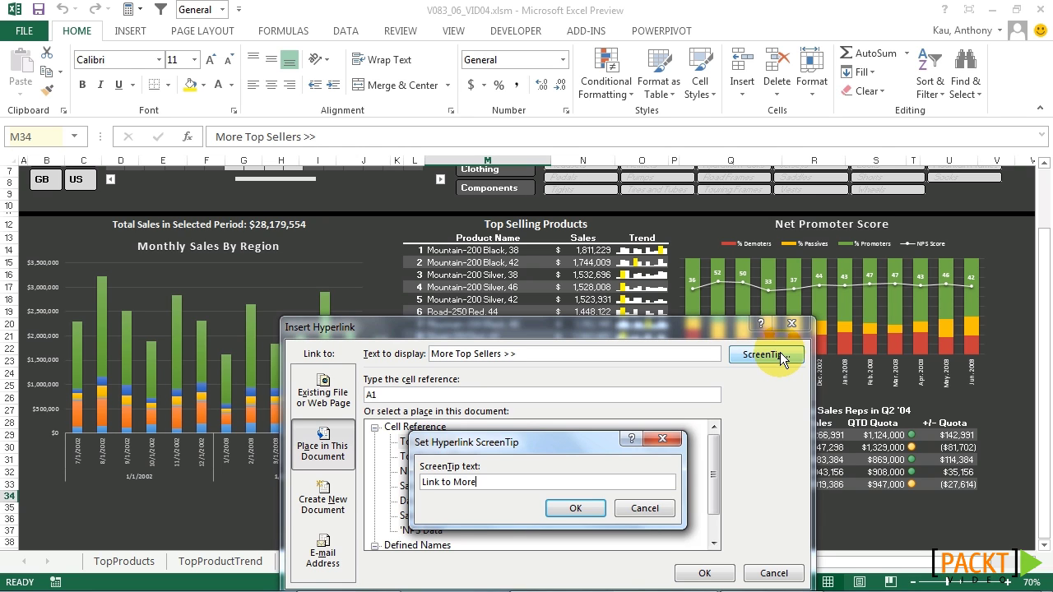
text(Link to More Top Selling Products)
double_click(431, 482)
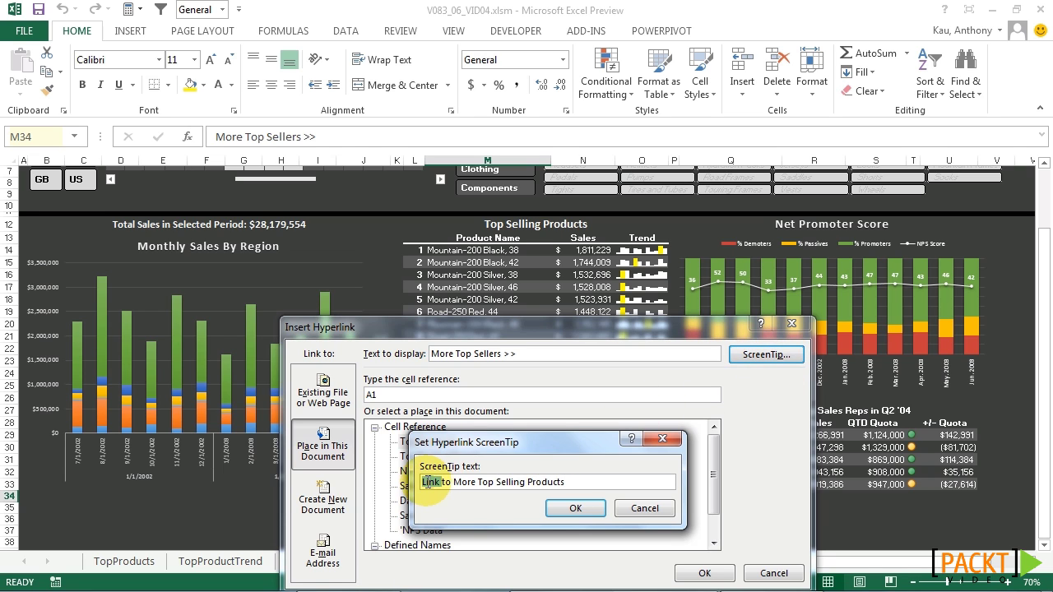
text(Click to)
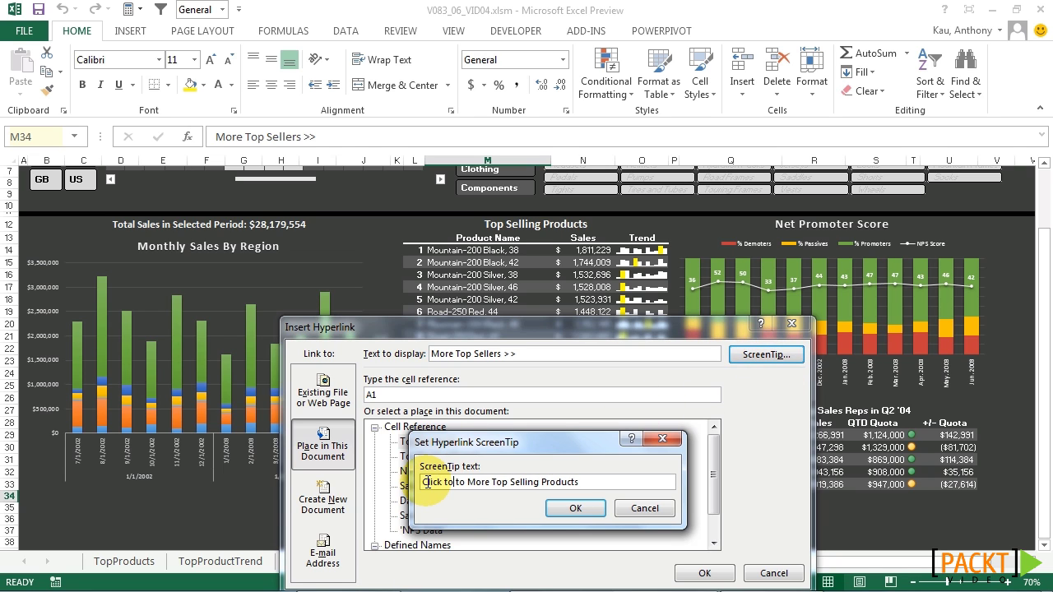
key(BackSpace)
key(BackSpace)
key(BackSpace)
key(BackSpace)
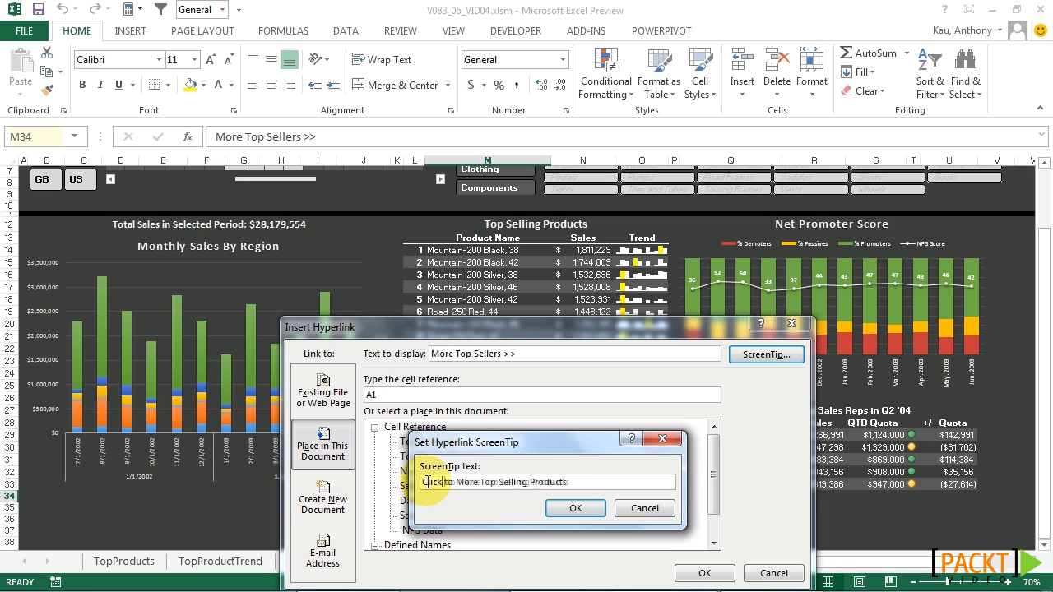
text(see)
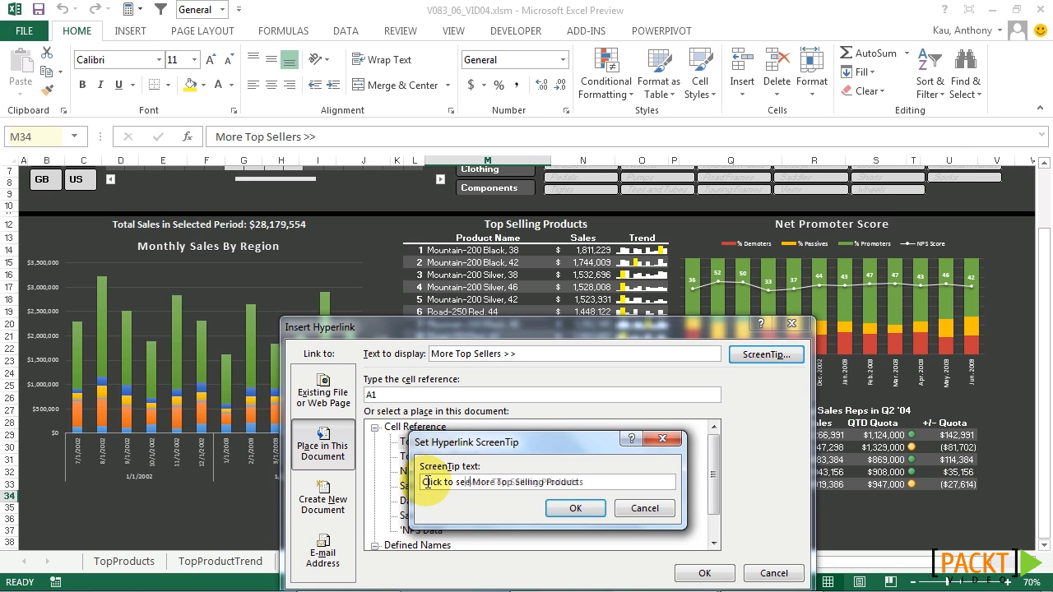
key(BackSpace)
text(S)
click(573, 509)
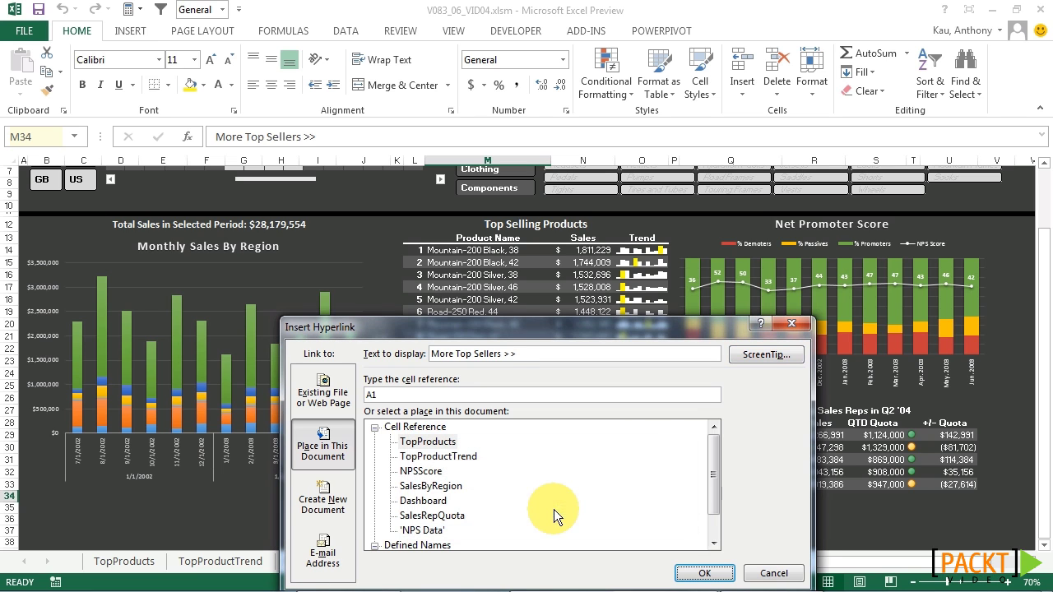
click(424, 444)
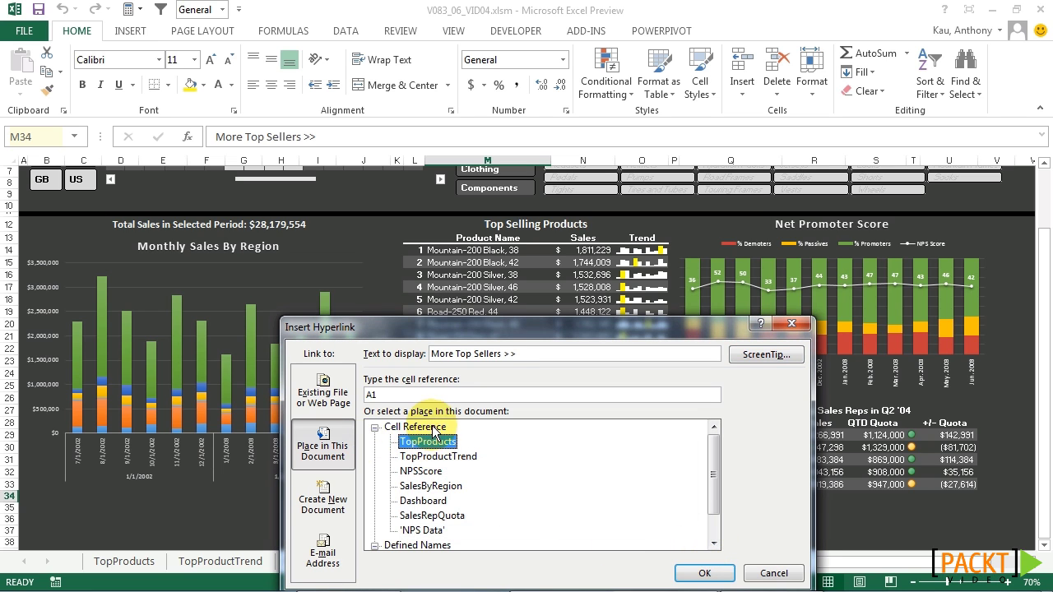
click(704, 573)
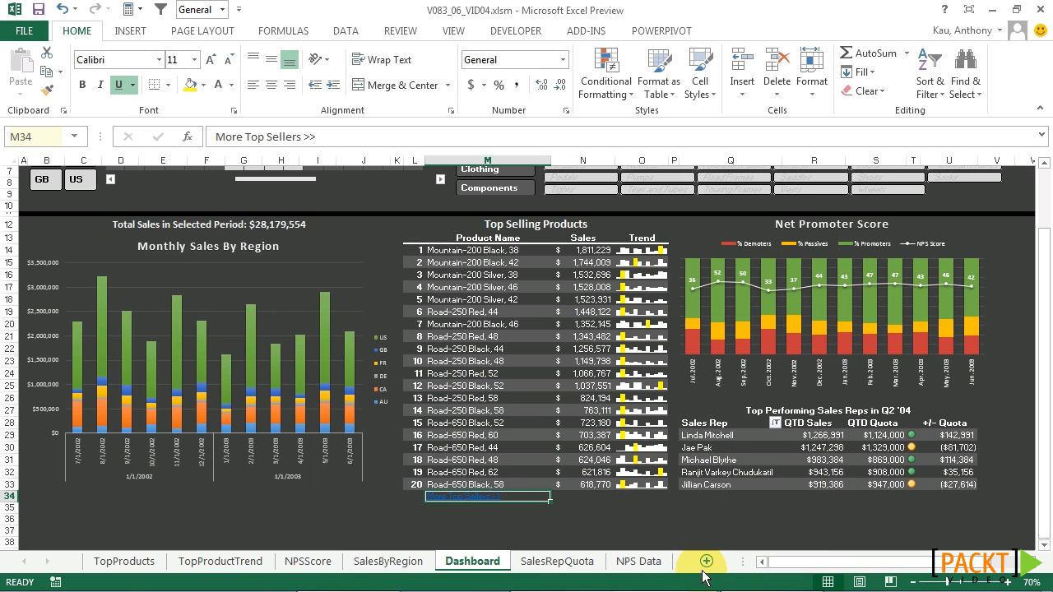
Test the "More Top Sellers >>" link by following it to the TopProducts sheet, and return to Dashboard
click(481, 503)
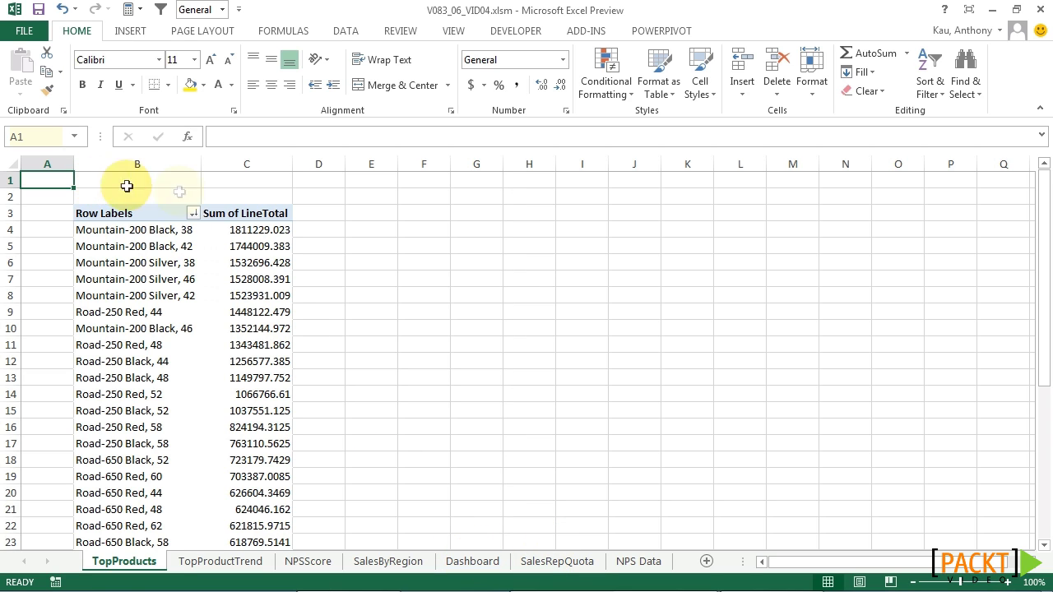
click(474, 562)
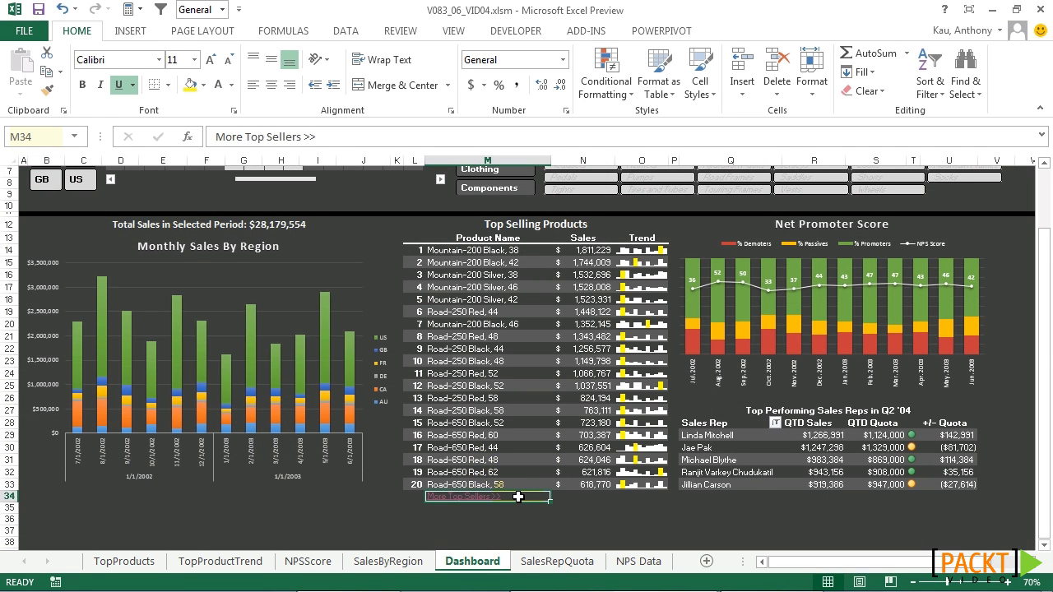
click(469, 518)
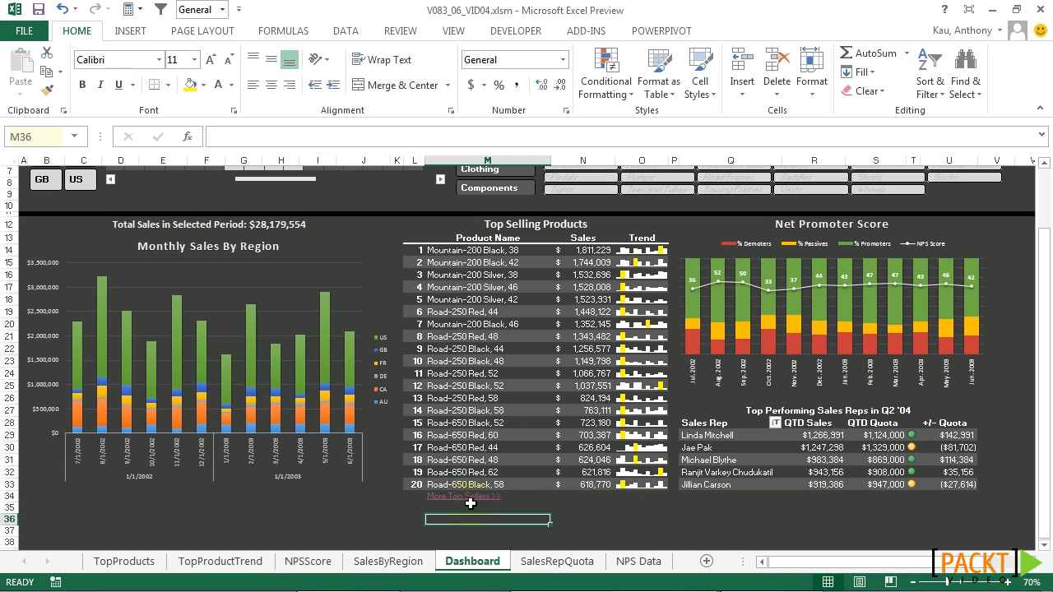
Format the "More Top Sellers >>" link in cell M34 with a white font color and bold
click(514, 496)
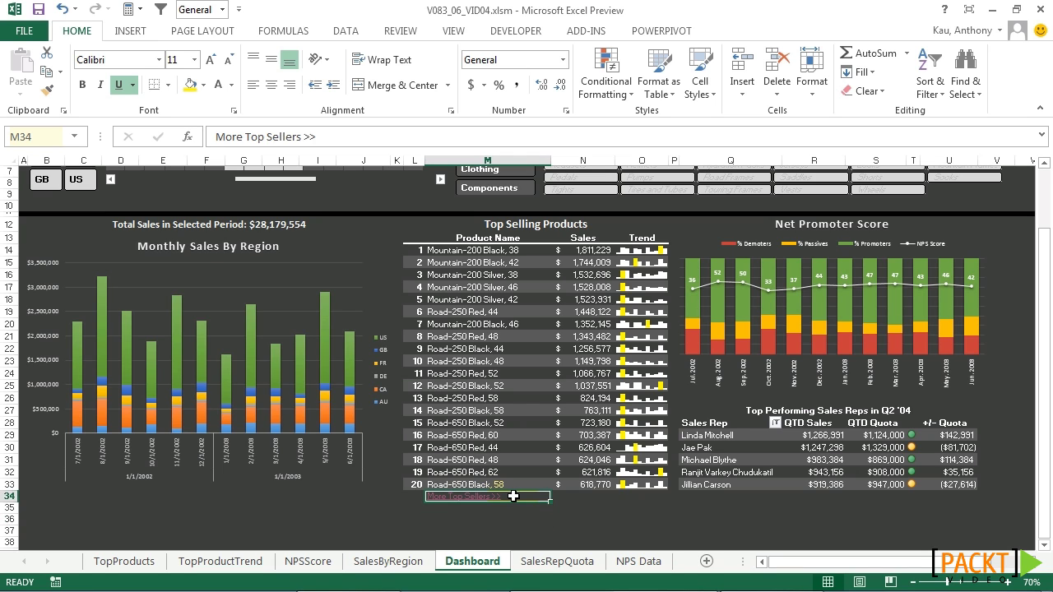
click(219, 85)
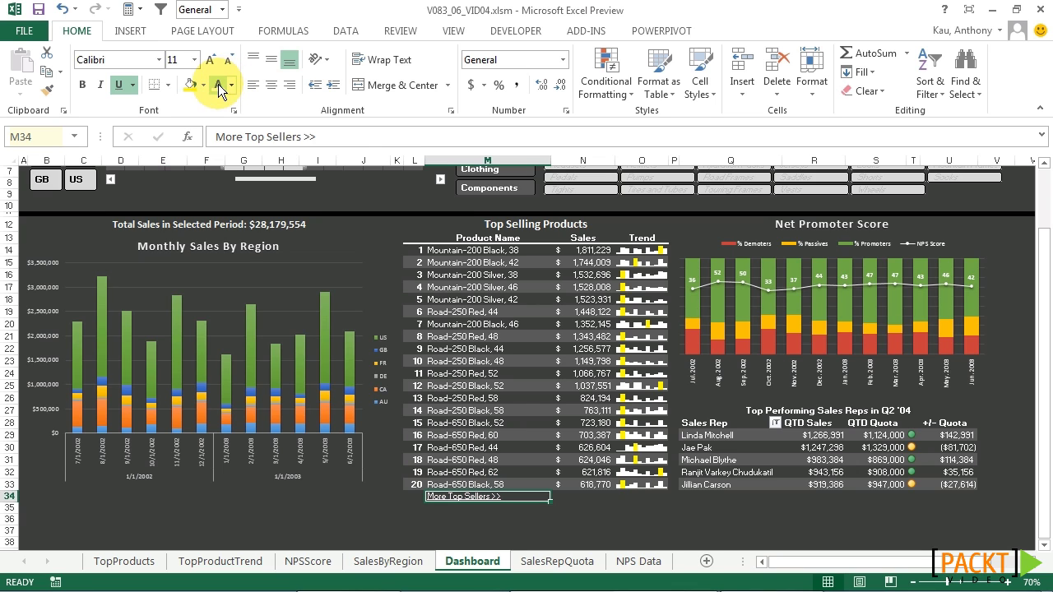
click(85, 87)
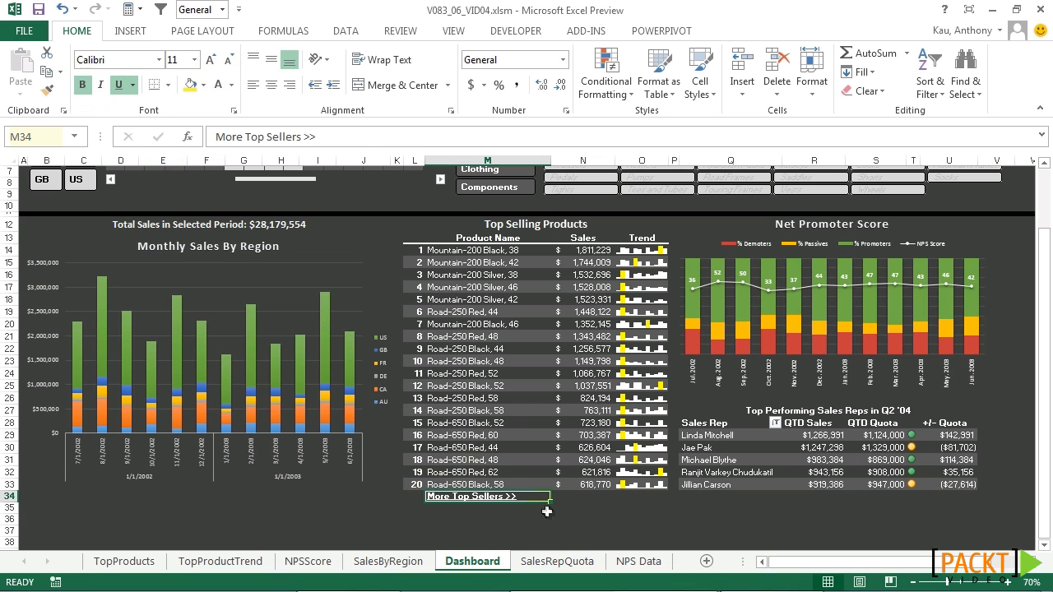
Exclude Font from the Hyperlink cell style and remove the underline from the link text in cell M34
click(476, 507)
click(535, 496)
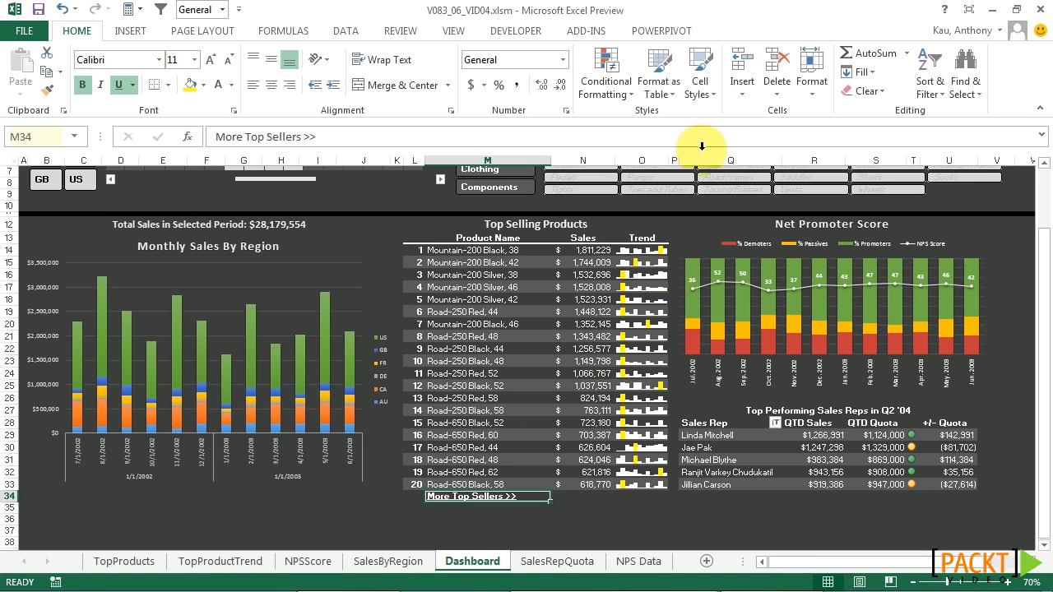
click(699, 86)
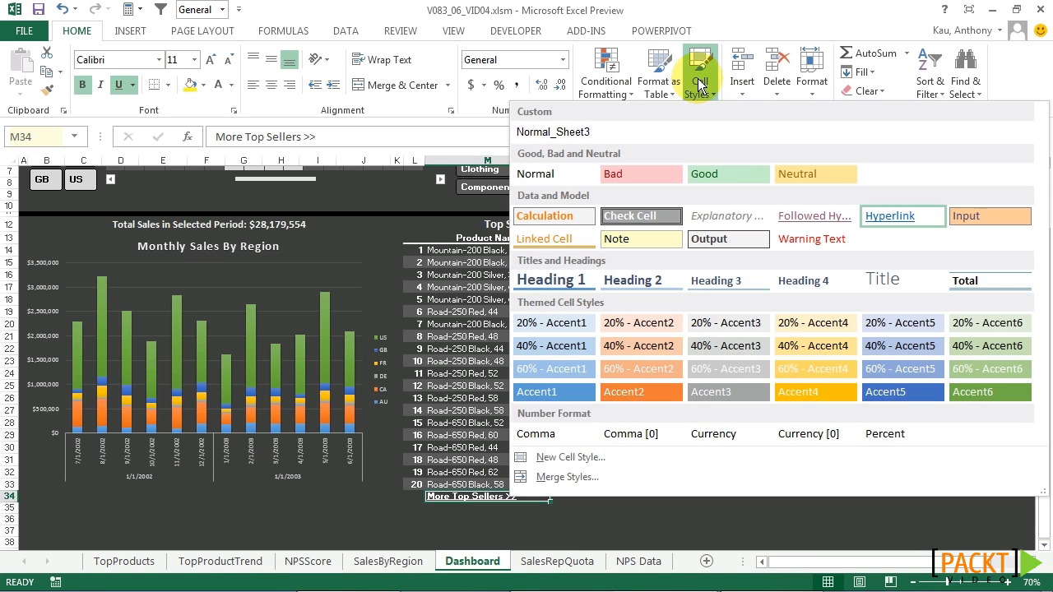
right_click(890, 218)
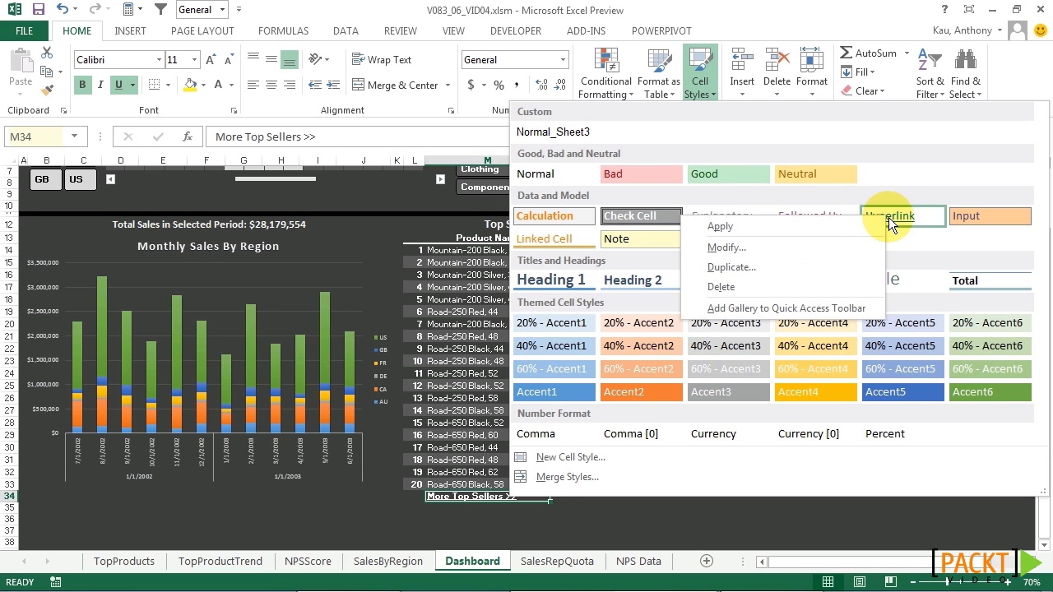
click(816, 247)
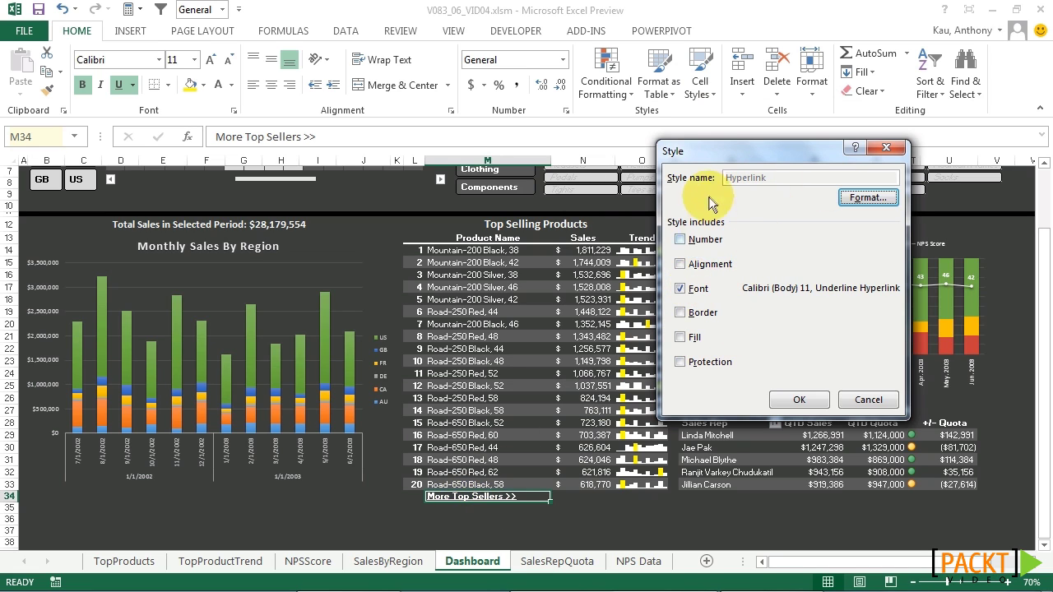
click(680, 291)
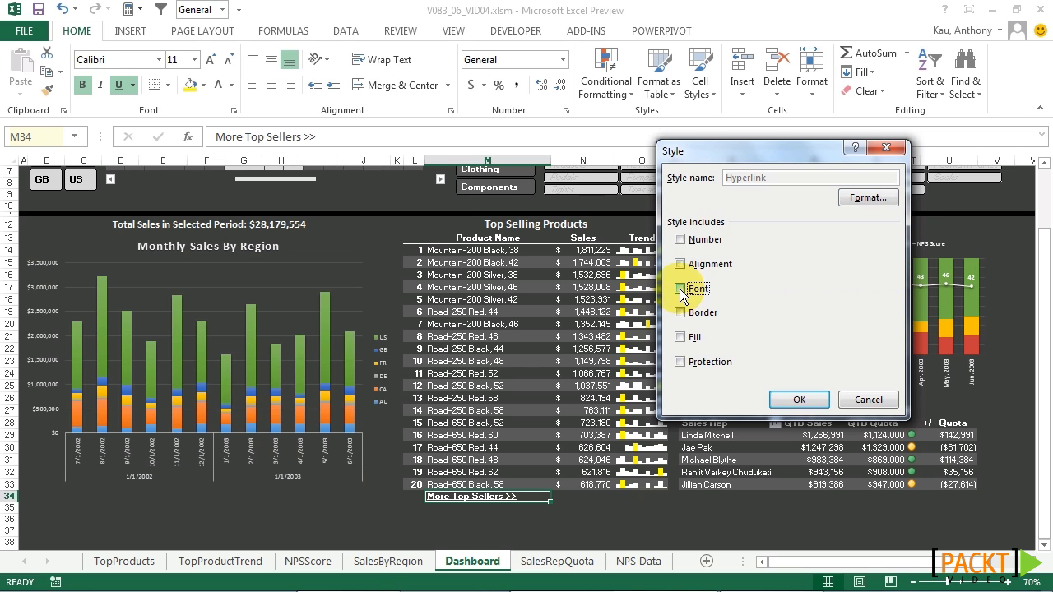
click(799, 400)
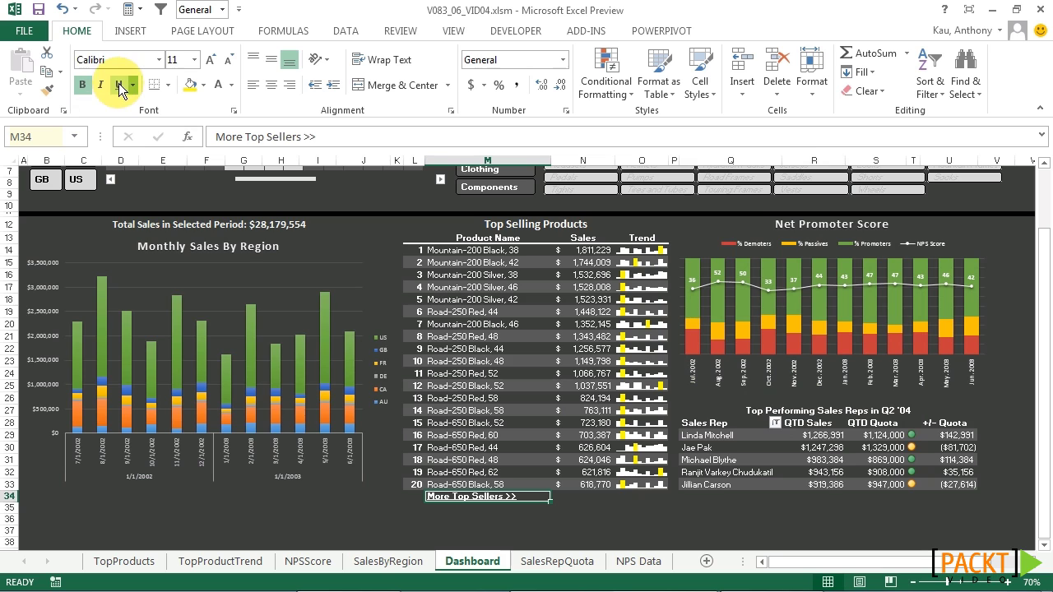
click(120, 86)
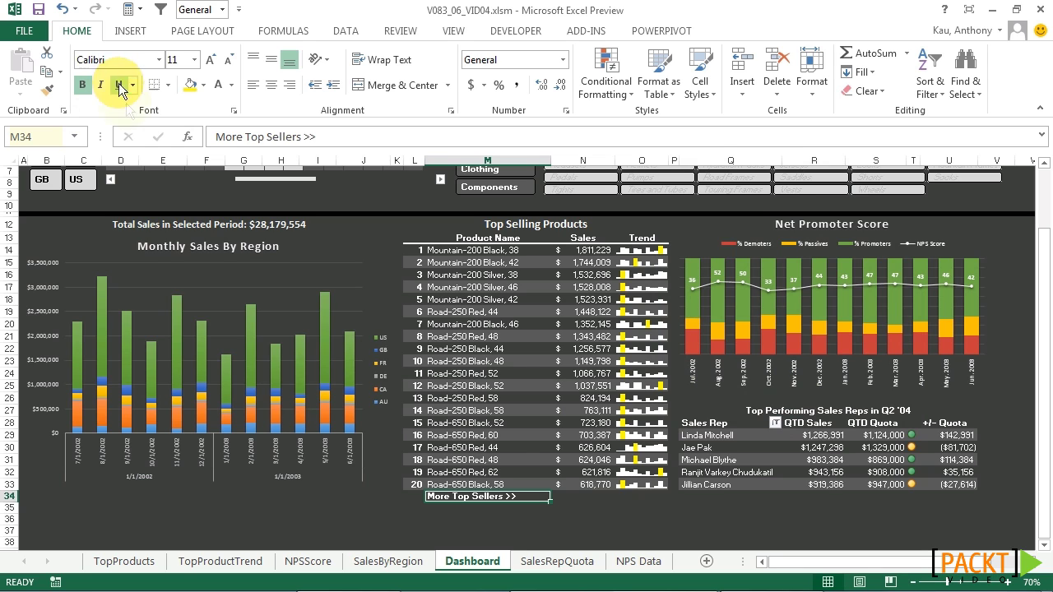
click(586, 518)
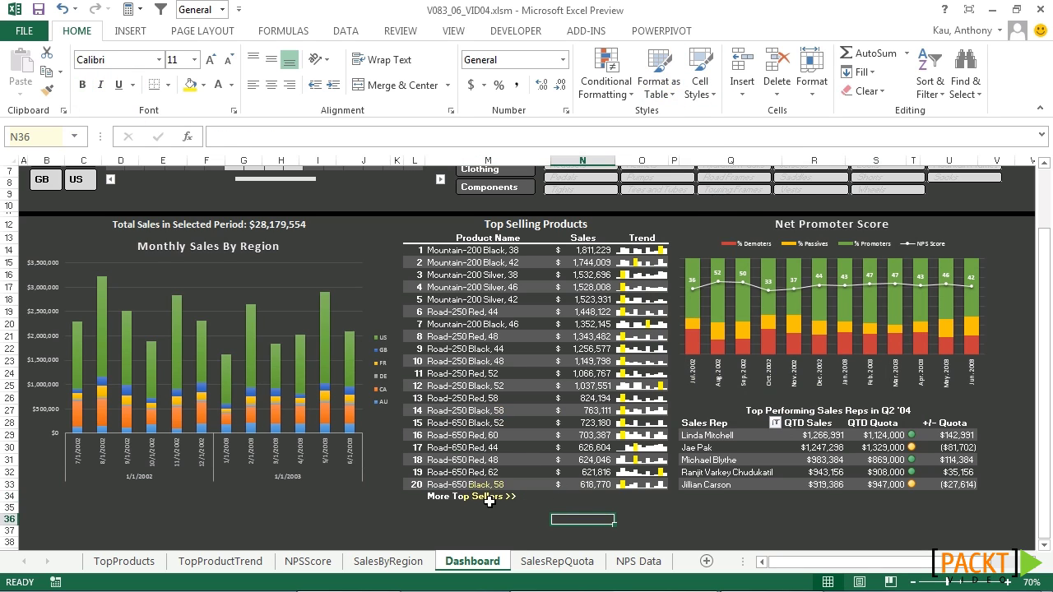
Examine the Hyperlink cell style's font settings, including its underline options, without applying changes
click(700, 81)
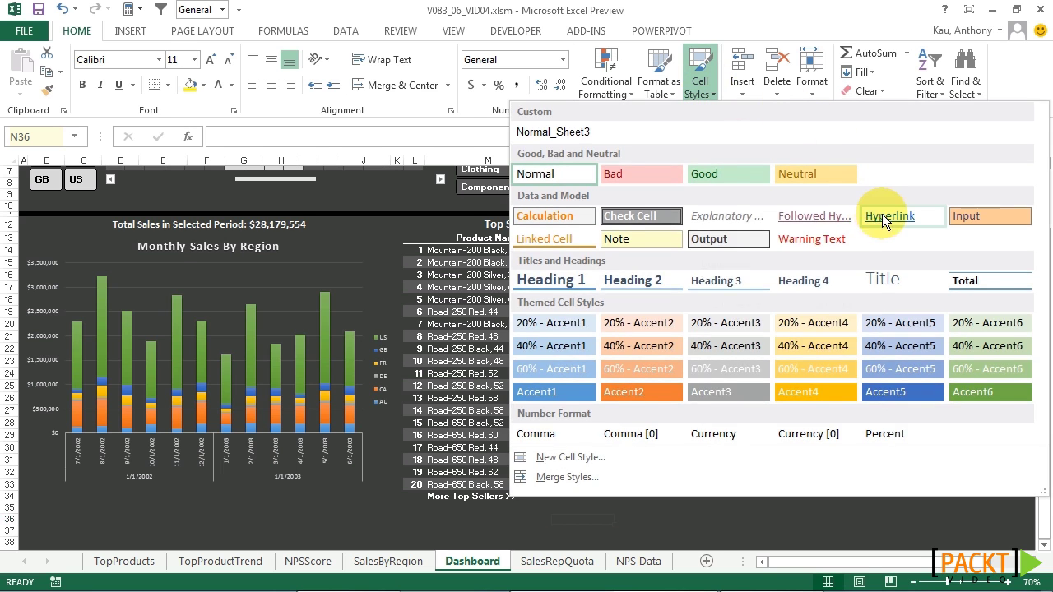
right_click(878, 213)
click(809, 245)
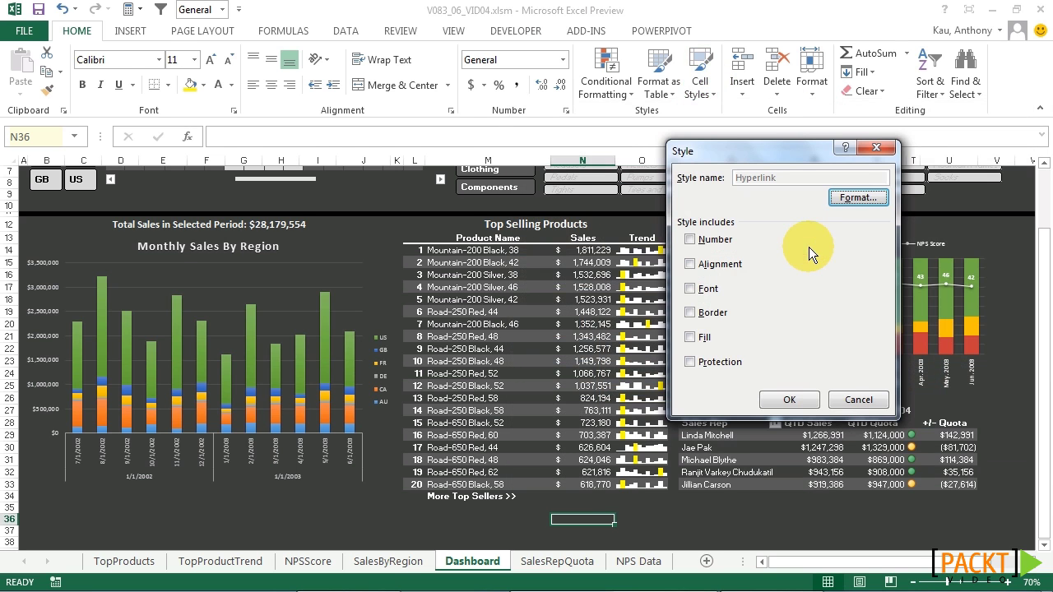
click(853, 199)
click(679, 264)
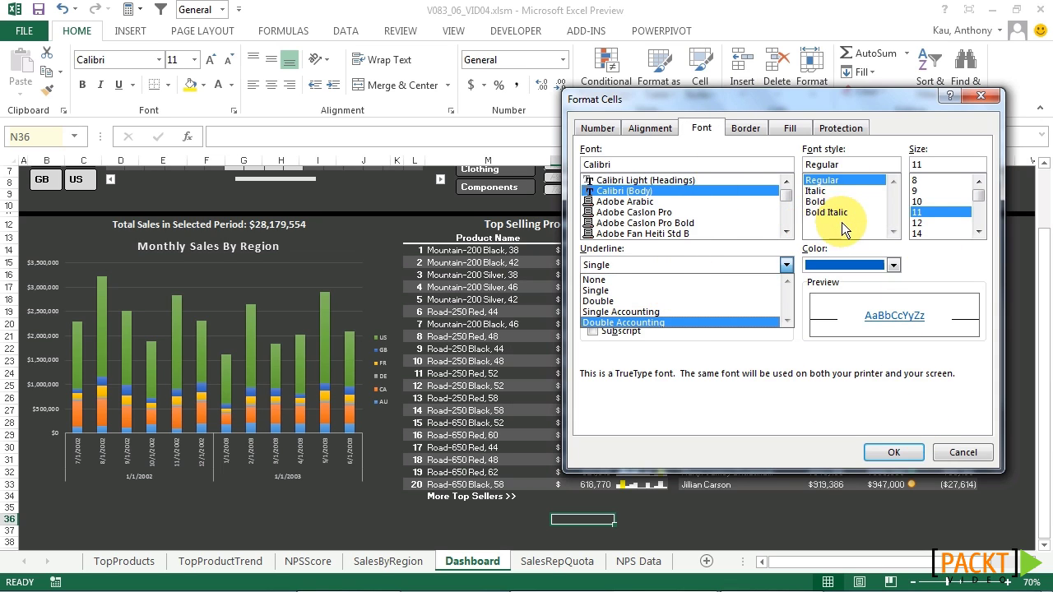
click(962, 452)
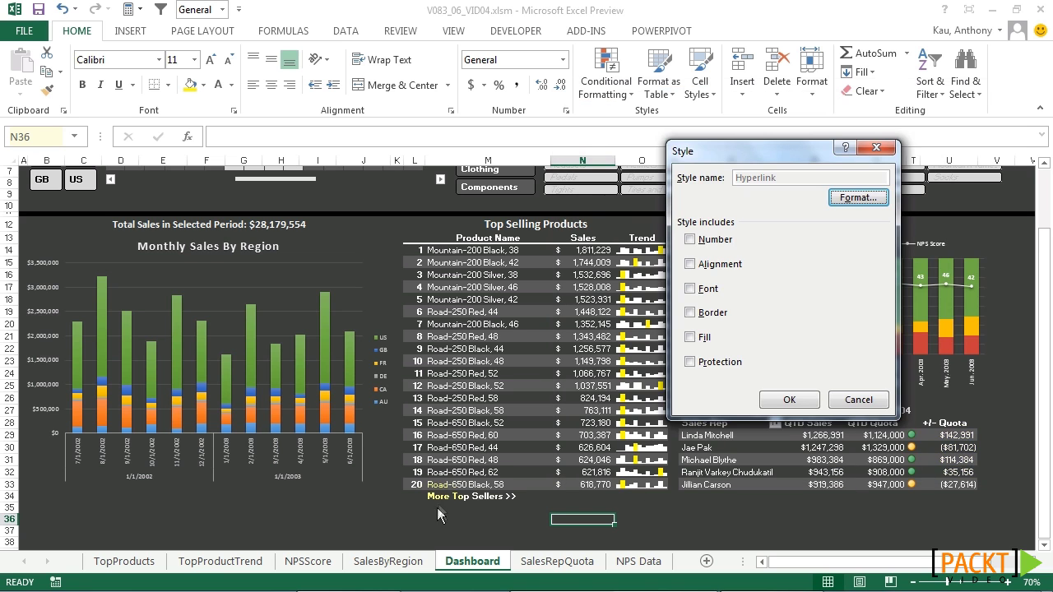
click(859, 400)
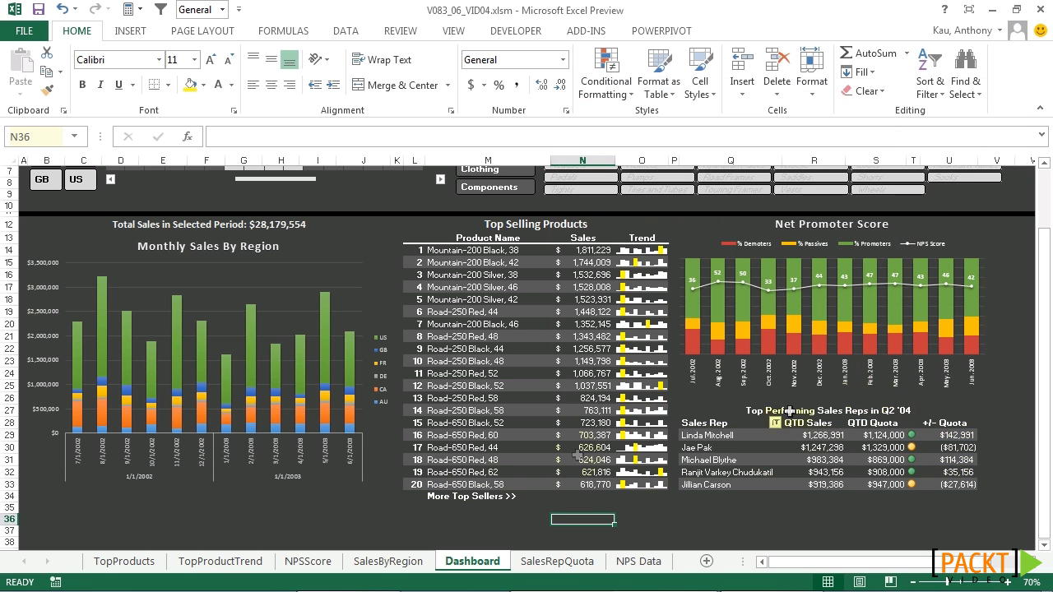
Follow the reformatted "More Top Sellers >>" link to check its target, and go back to the Dashboard sheet
click(473, 504)
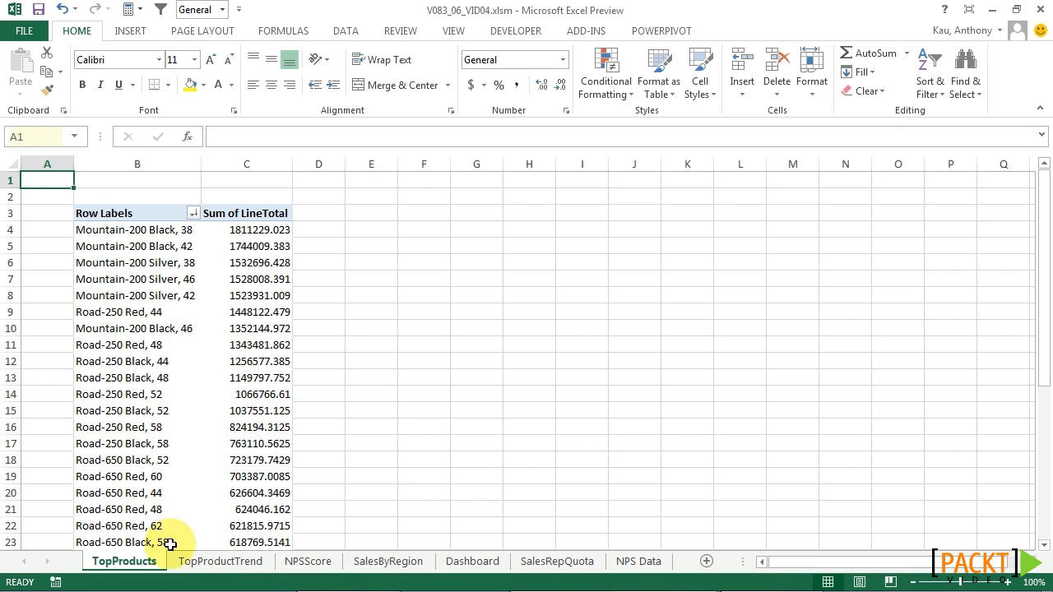
click(471, 561)
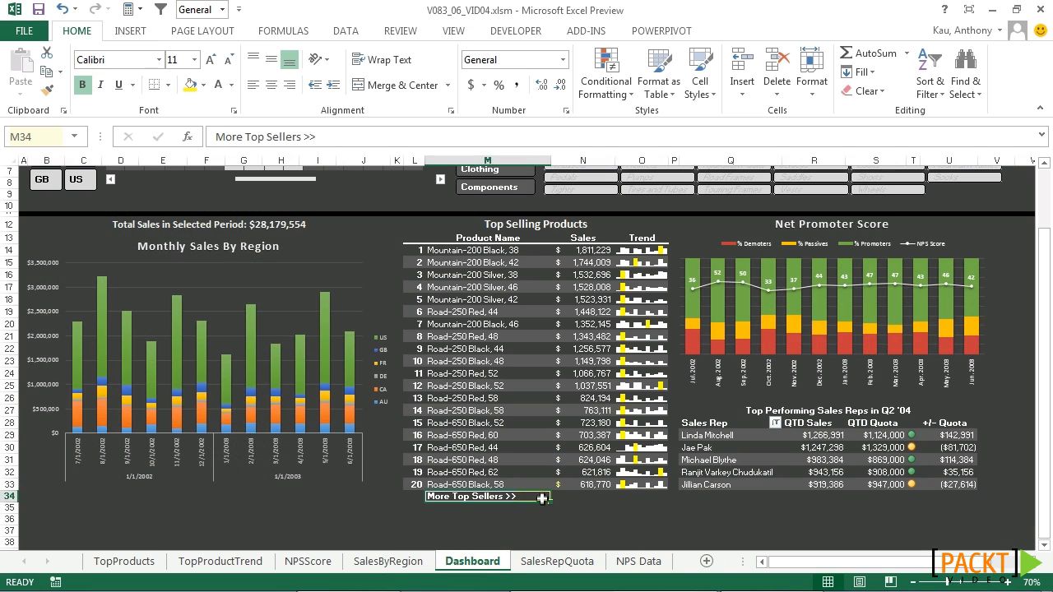
click(595, 506)
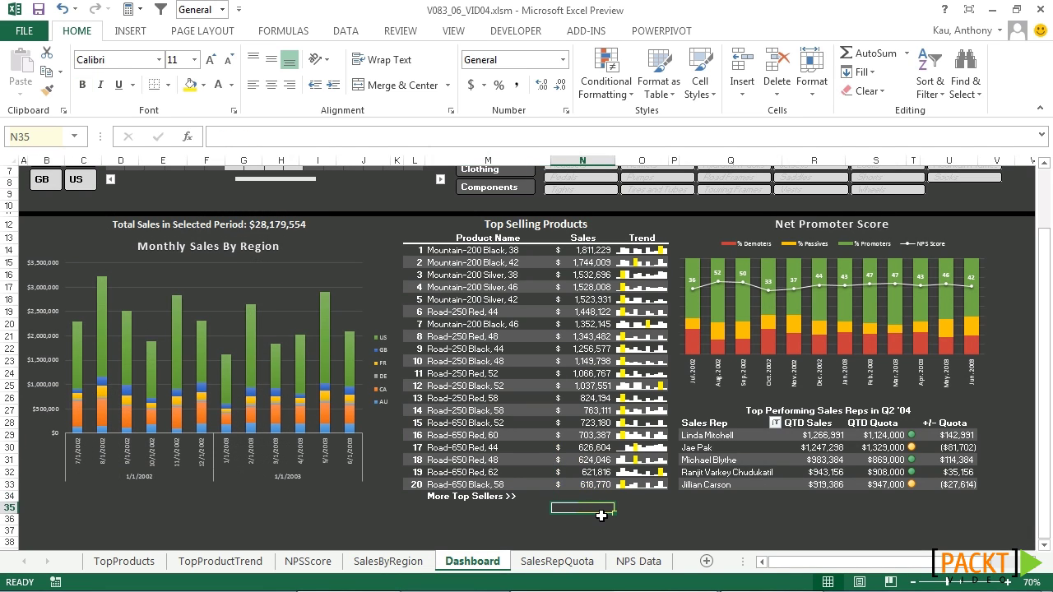